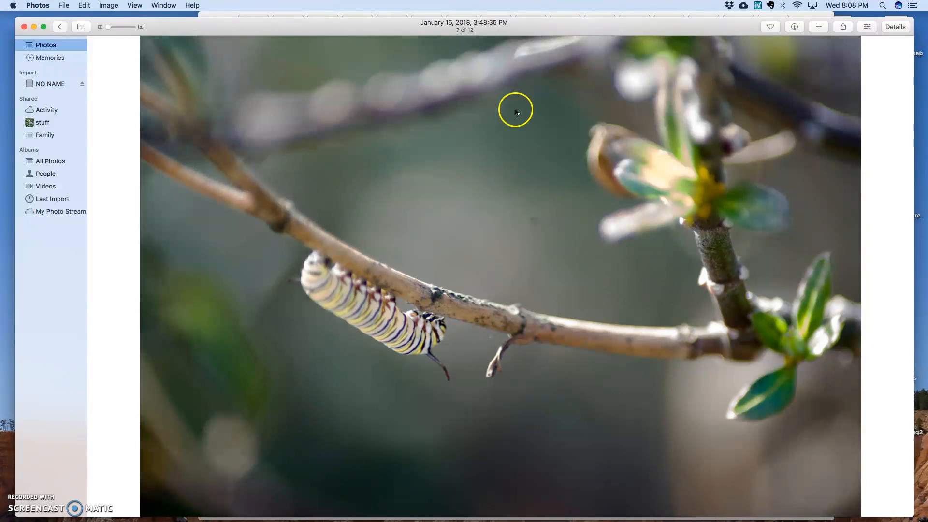
- Go back to the Moments overview and open the second Jan 15 caterpillar photo
left_click_drag(547, 26, 542, 25)
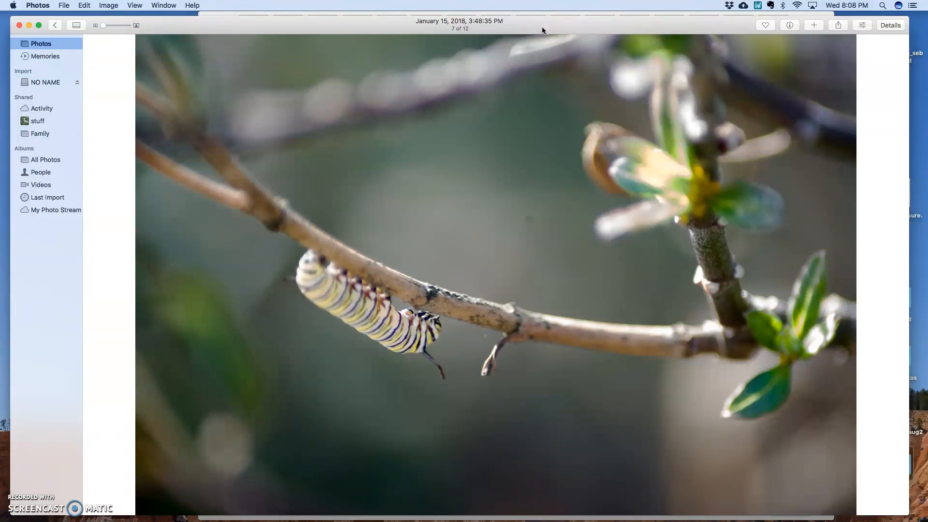
left_click_drag(542, 27, 539, 26)
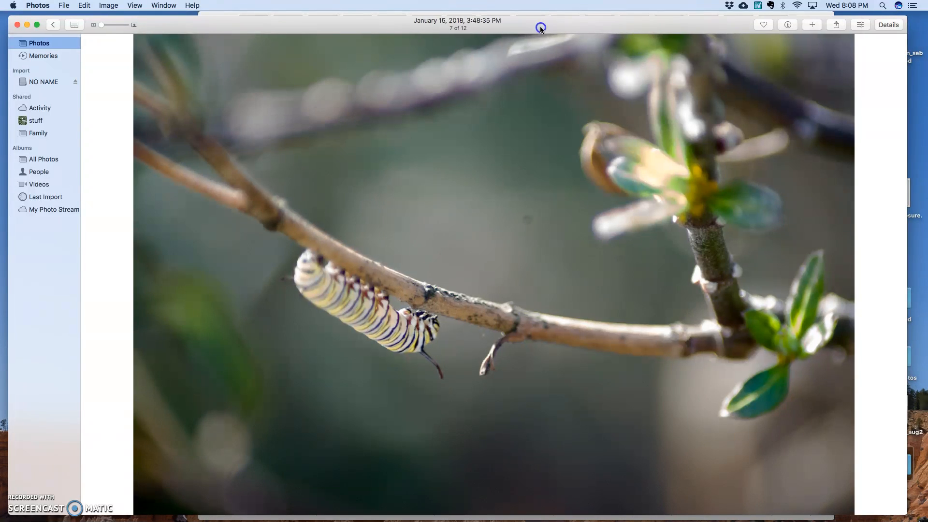
left_click(47, 25)
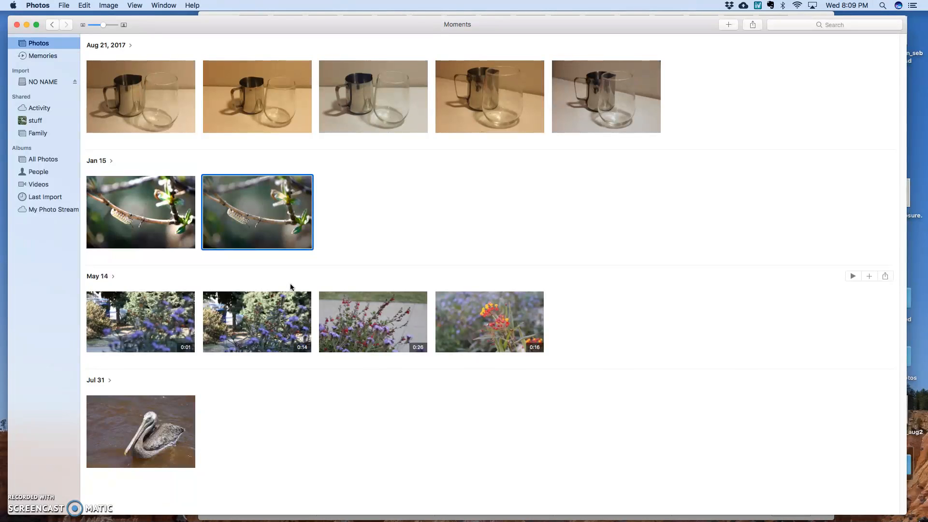
left_click(233, 214)
double_click(233, 214)
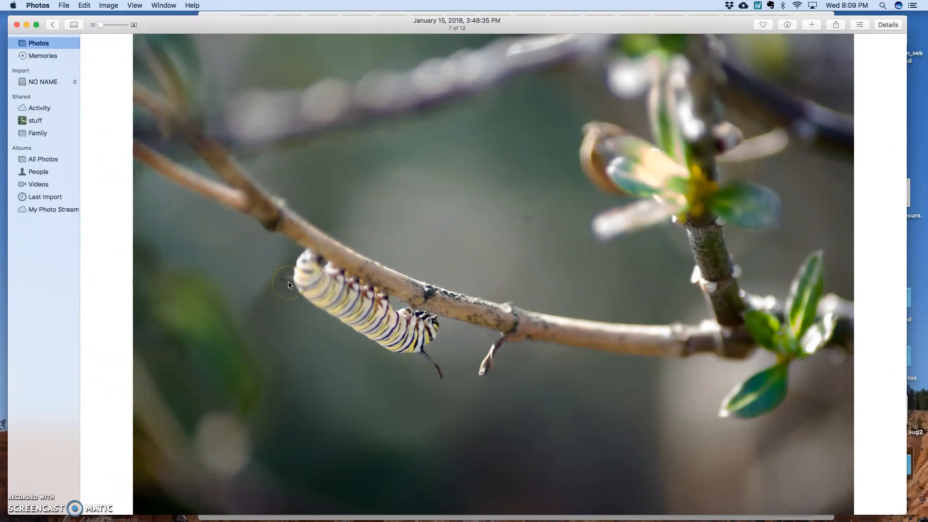
- Start editing the caterpillar photo and show its Adjust controls
left_click(862, 27)
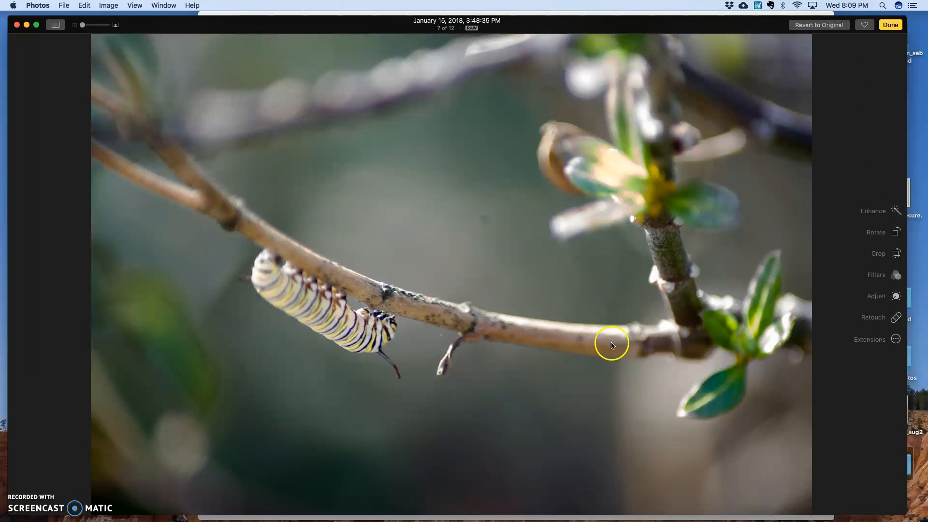
left_click_drag(770, 15, 765, 10)
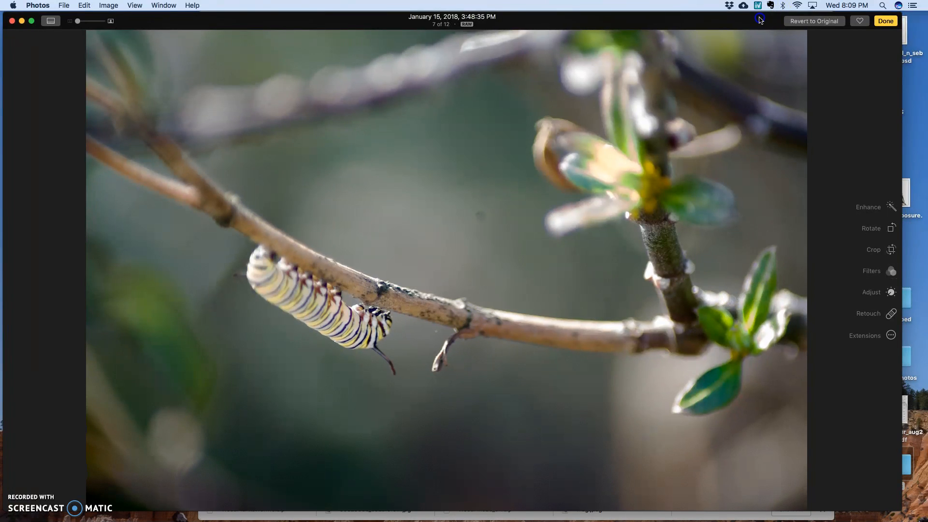
left_click(891, 293)
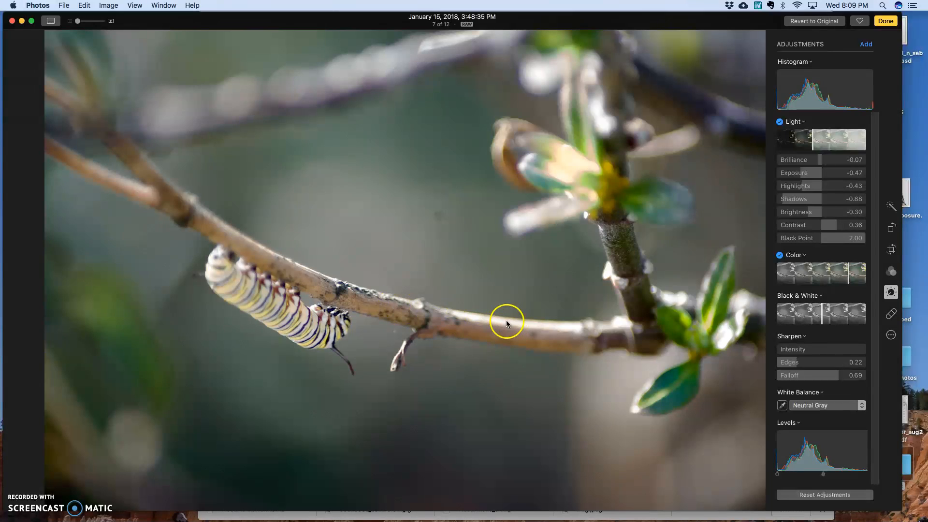
- Collapse the detailed Light and Sharpen sliders and look through the list of adjustments that can be added
left_click(862, 123)
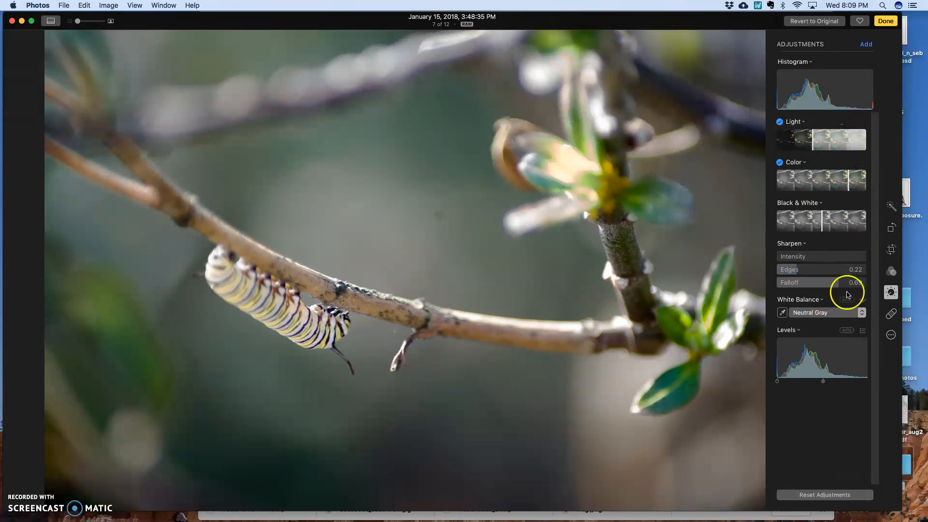
left_click(864, 245)
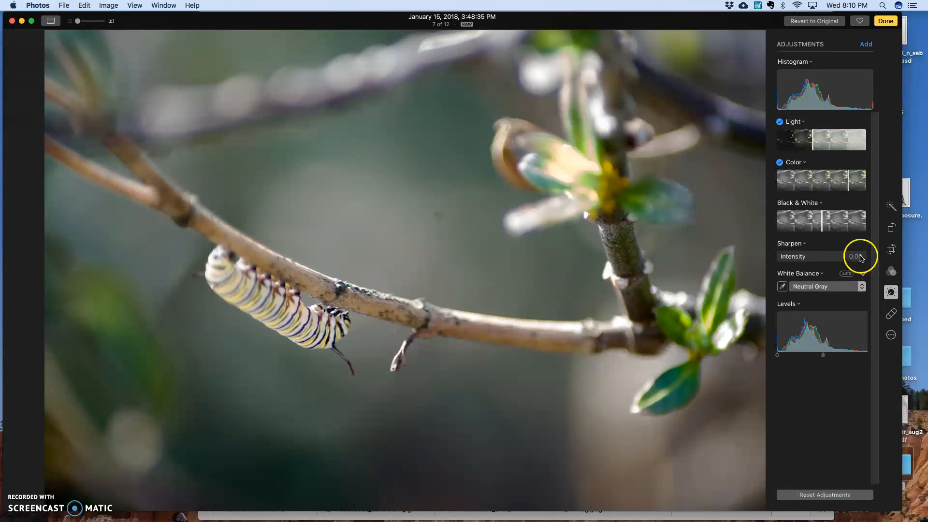
left_click(864, 46)
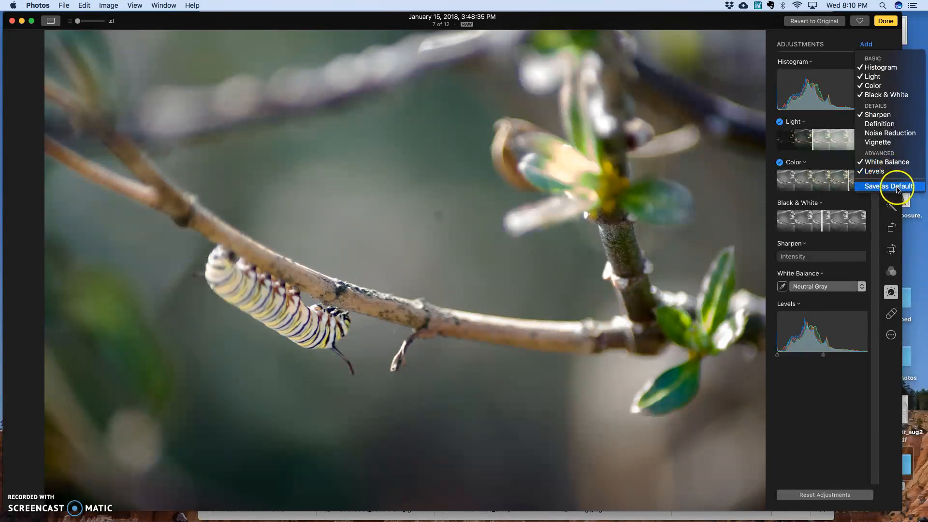
left_click(835, 42)
- Expand the detailed Light sliders and set Exposure to -0.46
left_click(801, 124)
left_click(803, 120)
left_click(862, 122)
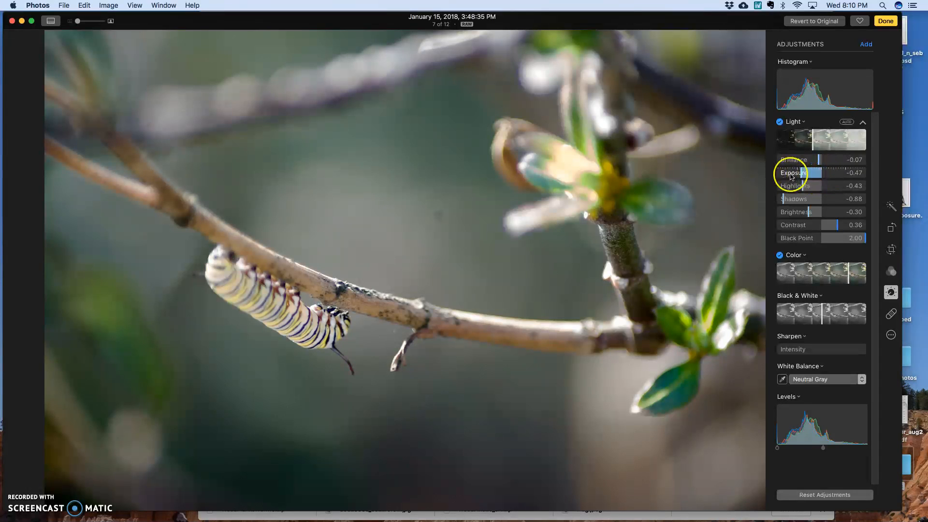
mouse_move(797, 175)
left_mouse_down()
mouse_move(820, 174)
mouse_move(799, 174)
left_mouse_up()
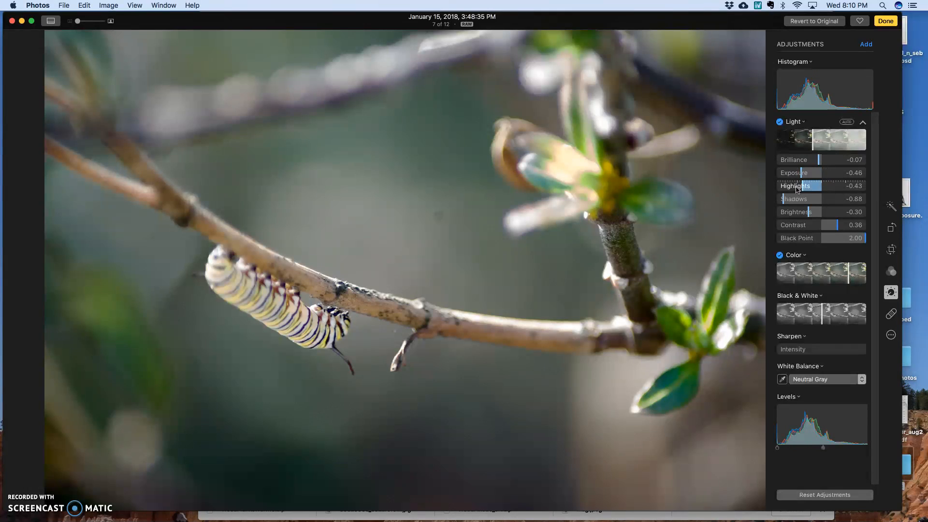
left_click(809, 190)
left_click(791, 201)
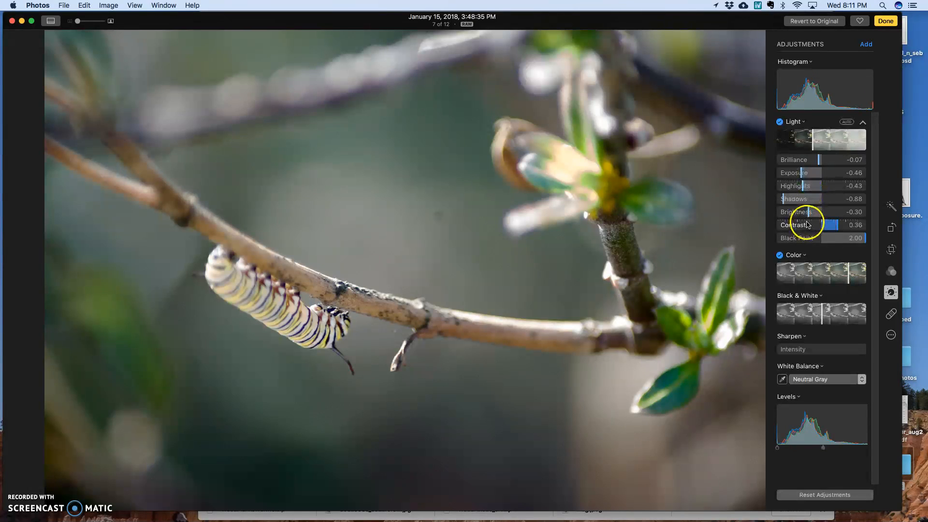
- Expand the detailed Color sliders, try the Cast slider, and finish editing the photo
left_click(863, 256)
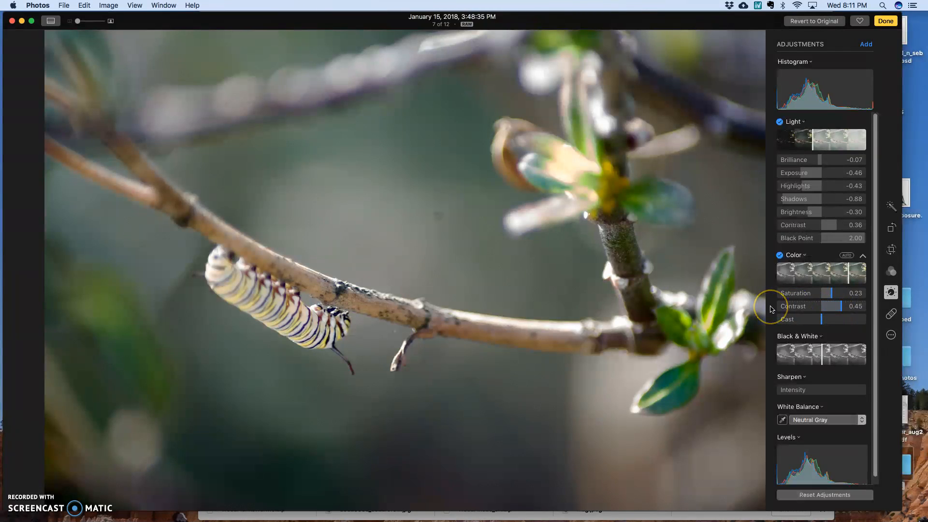
mouse_move(821, 319)
left_mouse_down()
mouse_move(789, 326)
mouse_move(841, 324)
mouse_move(822, 324)
left_mouse_up()
scroll(812, 327, "down", 1)
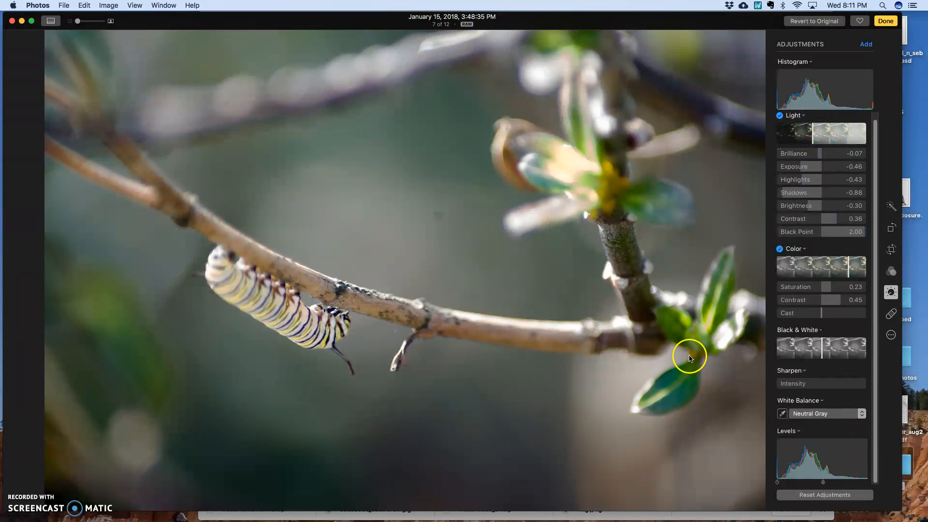
left_click(889, 28)
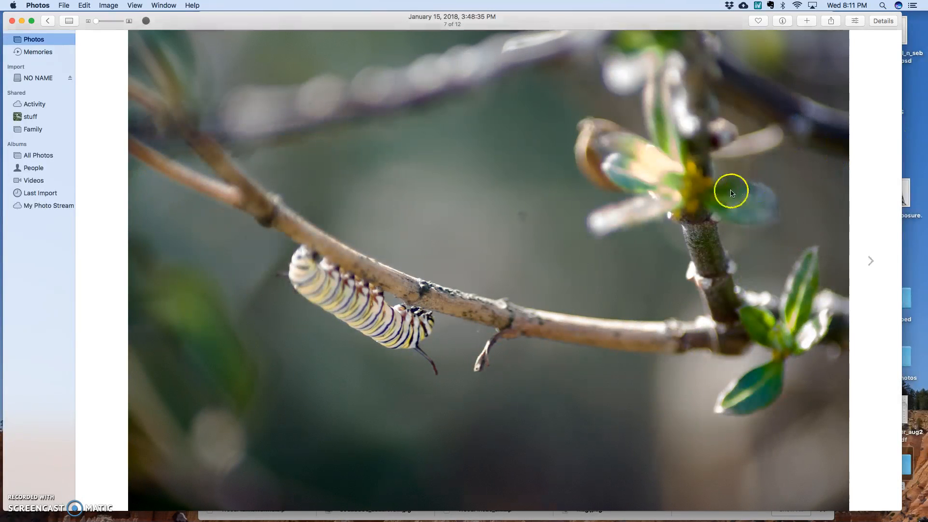
- Reopen the photo for editing, start the Crop tool, and fine-tune the straightening angle to about 0 degrees
left_click(854, 22)
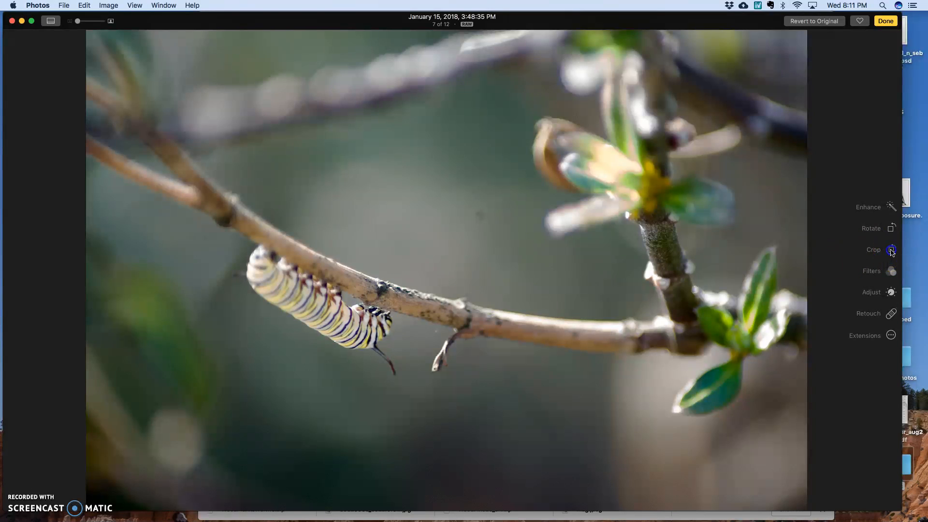
left_click(891, 251)
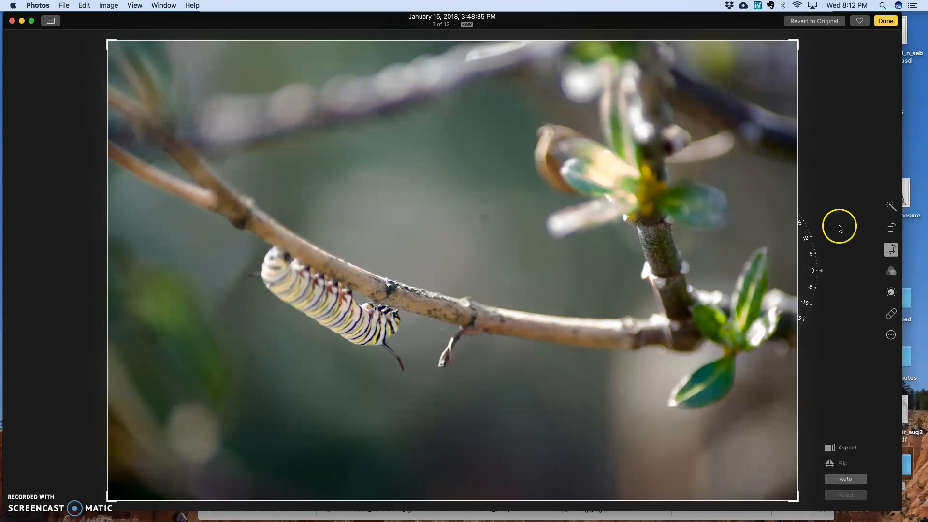
mouse_move(820, 280)
left_mouse_down()
mouse_move(819, 261)
mouse_move(821, 288)
mouse_move(827, 270)
left_mouse_up()
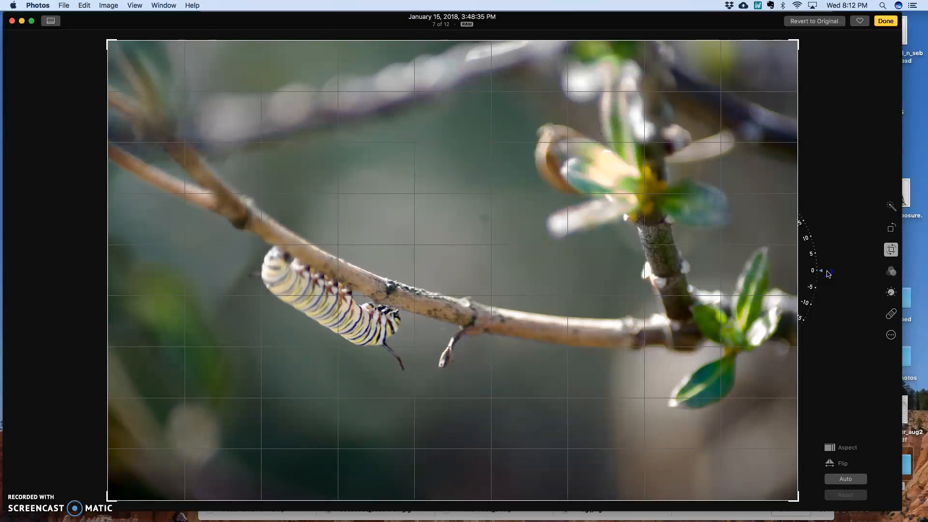
left_click_drag(826, 274, 824, 276)
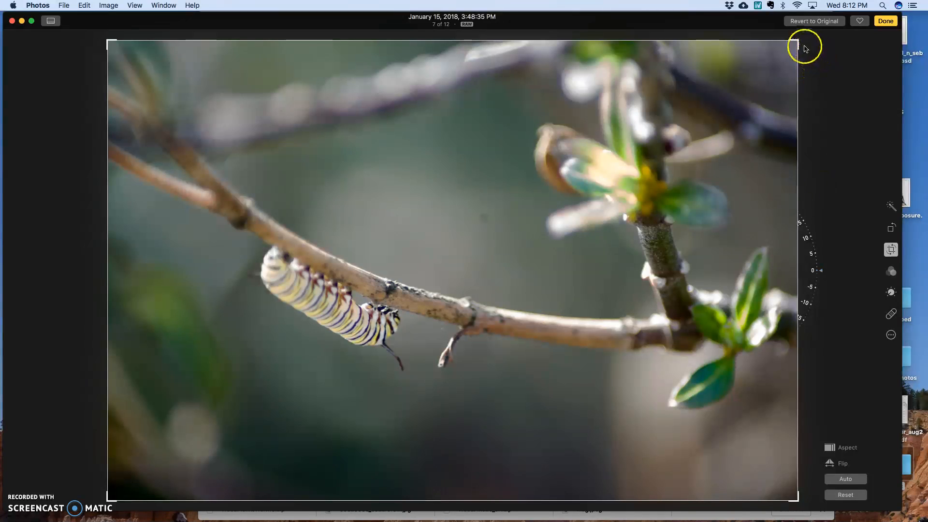
- Check the composition against the rule-of-thirds grid while adjusting the crop frame by its upper-right corner
left_click_drag(798, 43, 818, 39)
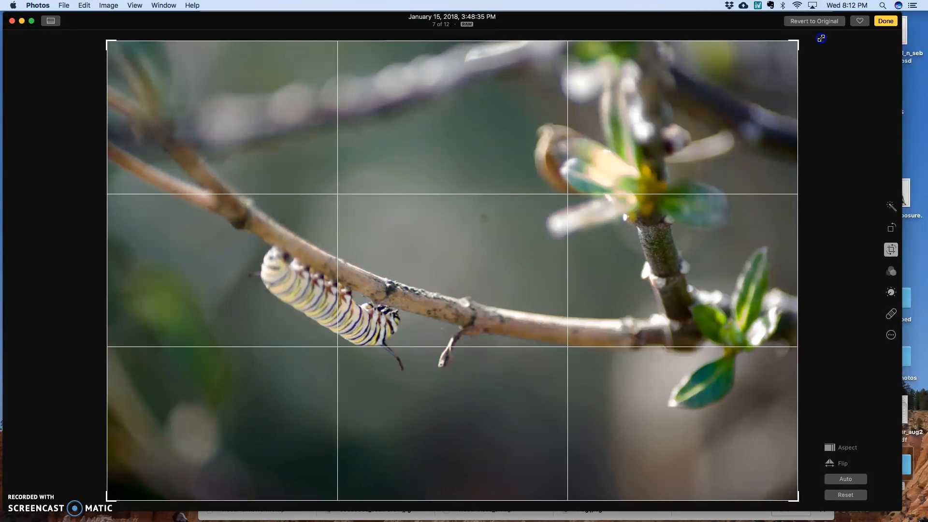
mouse_move(822, 38)
left_mouse_down()
mouse_move(723, 92)
mouse_move(838, 36)
left_mouse_up()
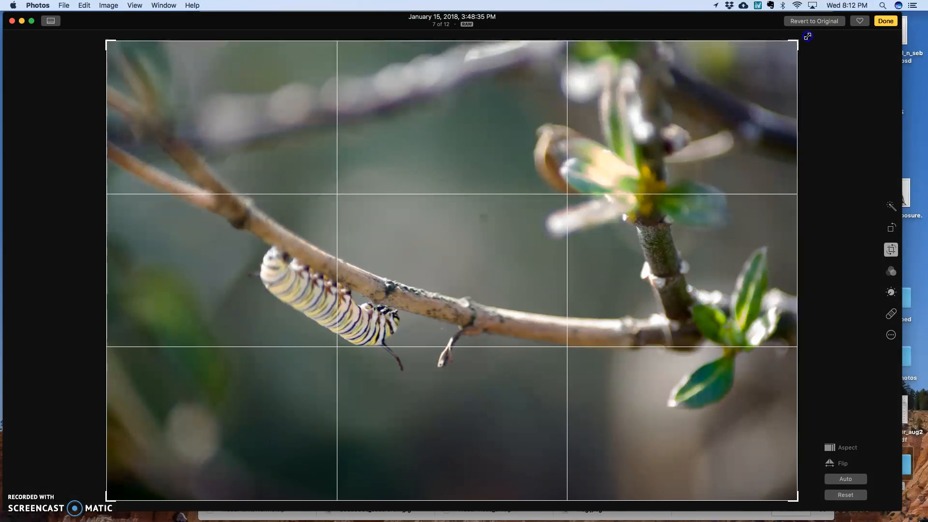
left_click(665, 234)
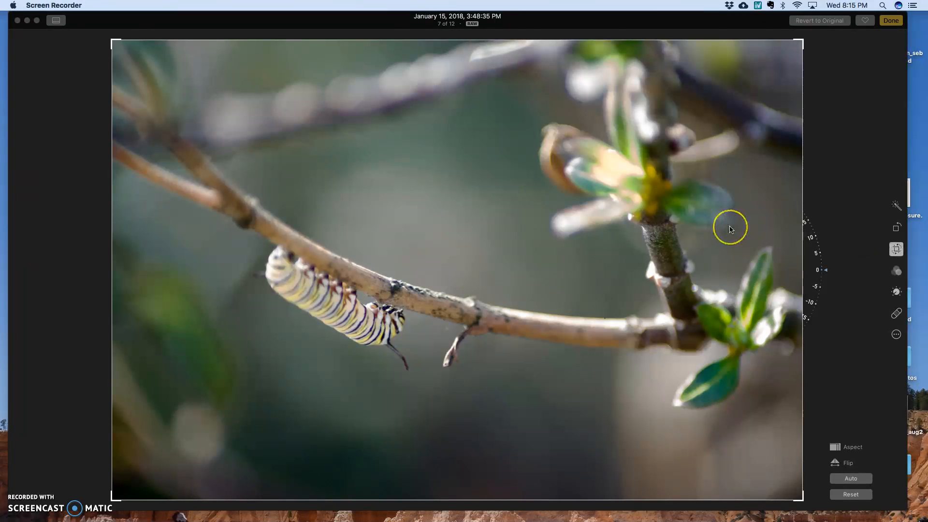
left_click(487, 211)
left_click_drag(491, 211, 495, 351)
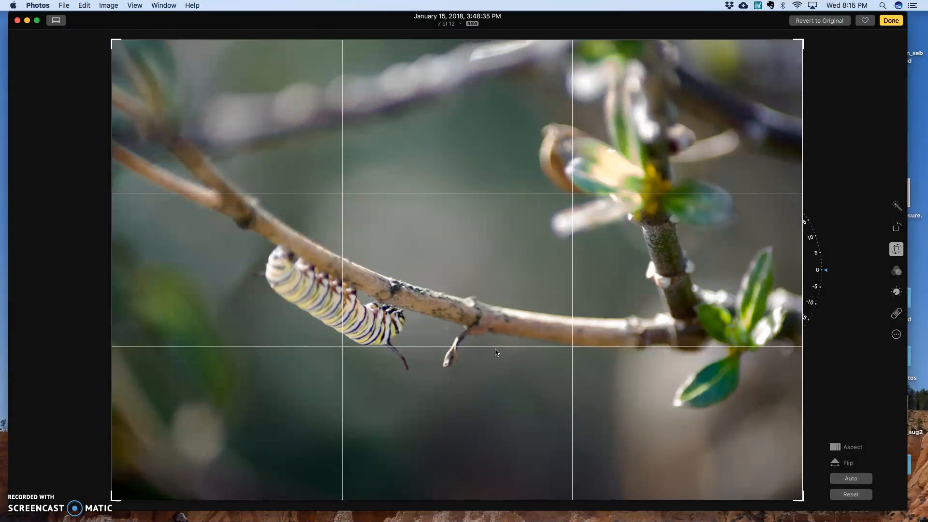
left_click_drag(802, 40, 836, 38)
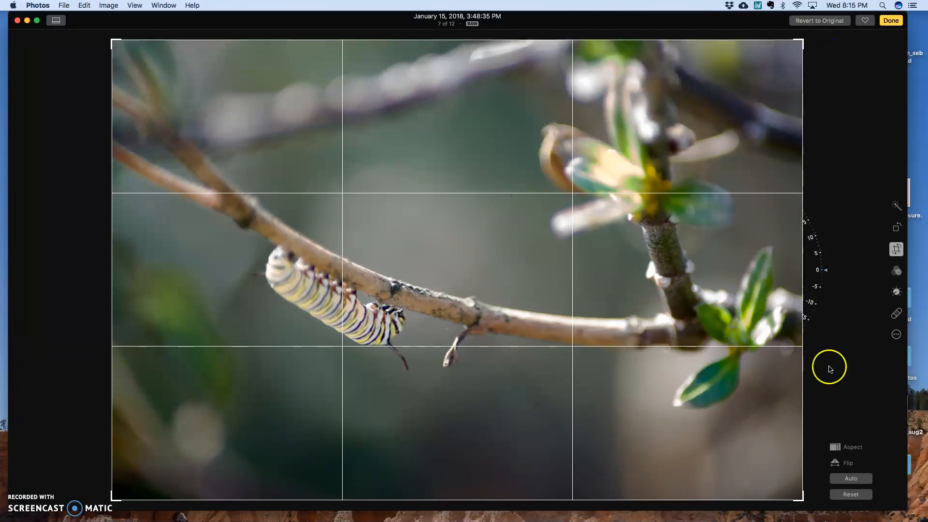
- Set the crop aspect to Original and adjust the frame by its corner to show the thirds grid
left_click(850, 447)
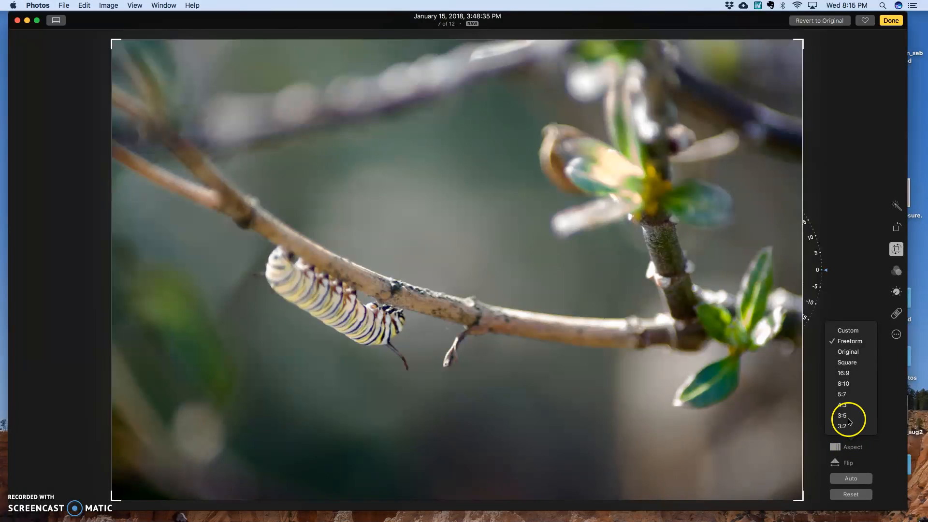
left_click(852, 352)
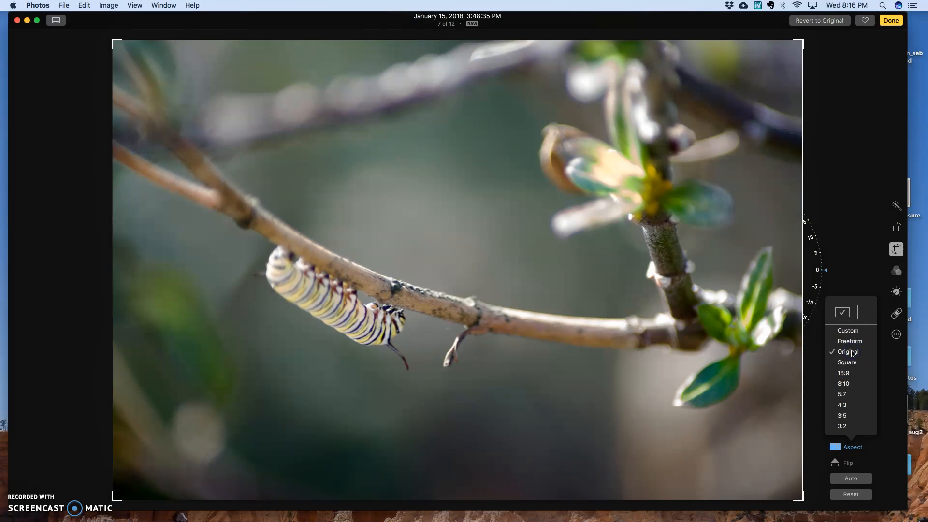
left_click_drag(802, 38, 925, 70)
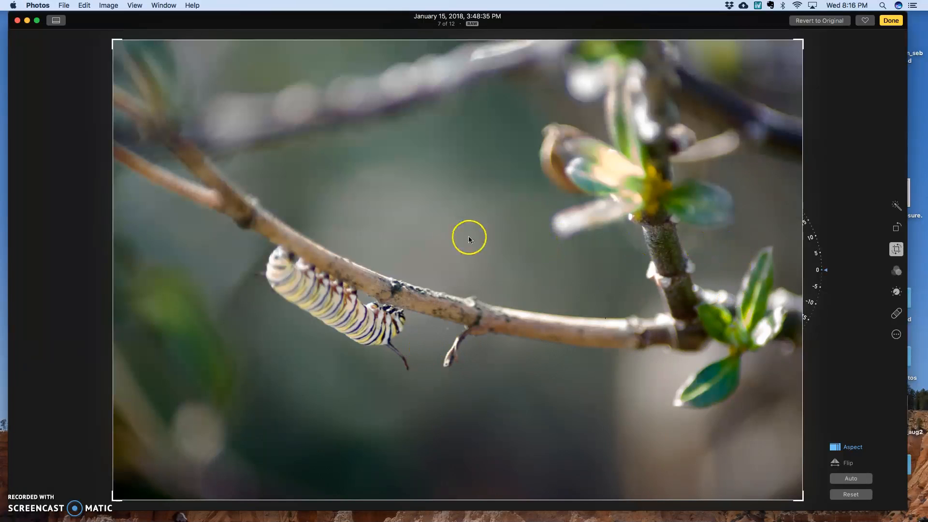
left_click(466, 286)
left_click(503, 193)
- Move the Photos window aside and open the desktop file Screen Shot 2018-08-22 at 8.16.39 PM in Preview
left_click_drag(752, 17, 499, 96)
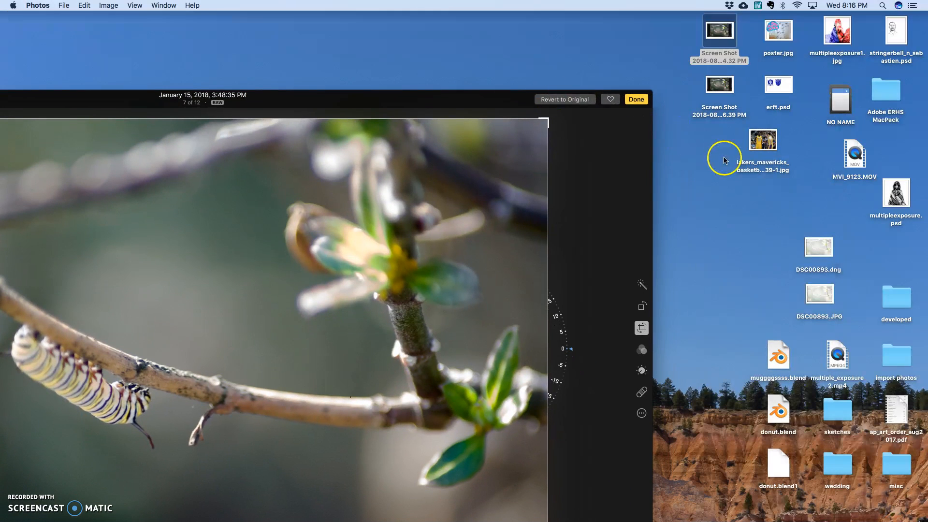
left_click(720, 128)
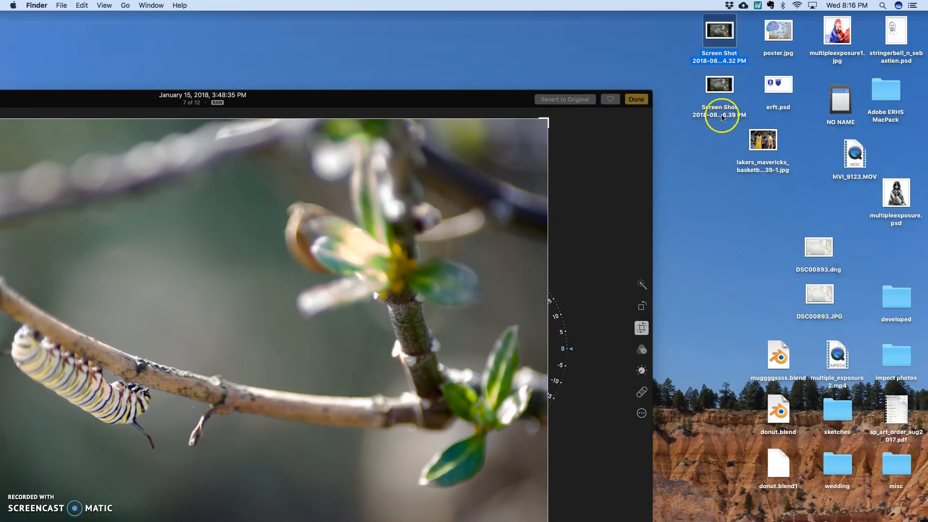
left_click(724, 87)
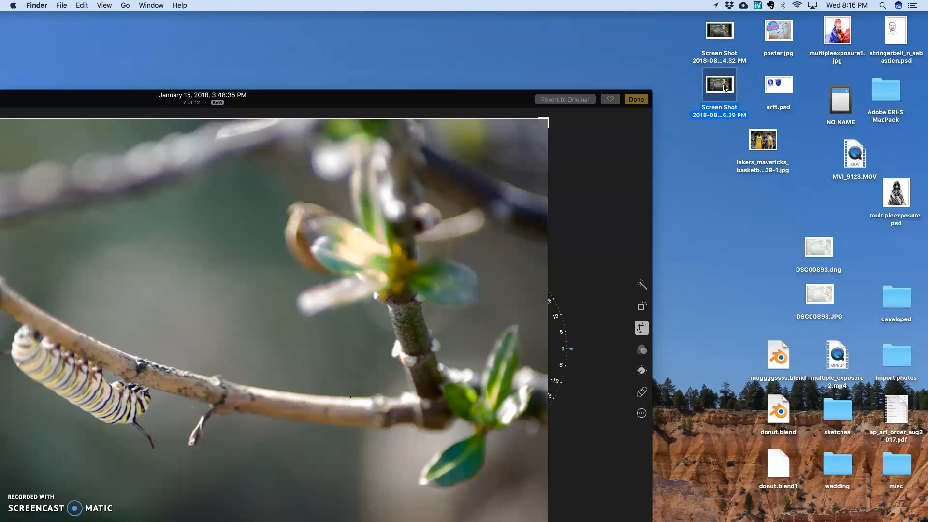
double_click(724, 87)
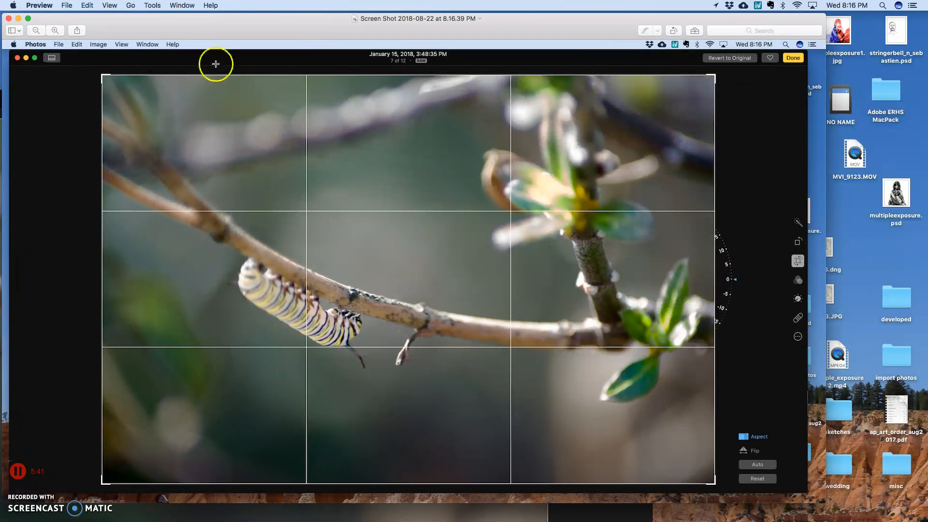
left_click_drag(195, 30, 229, 34)
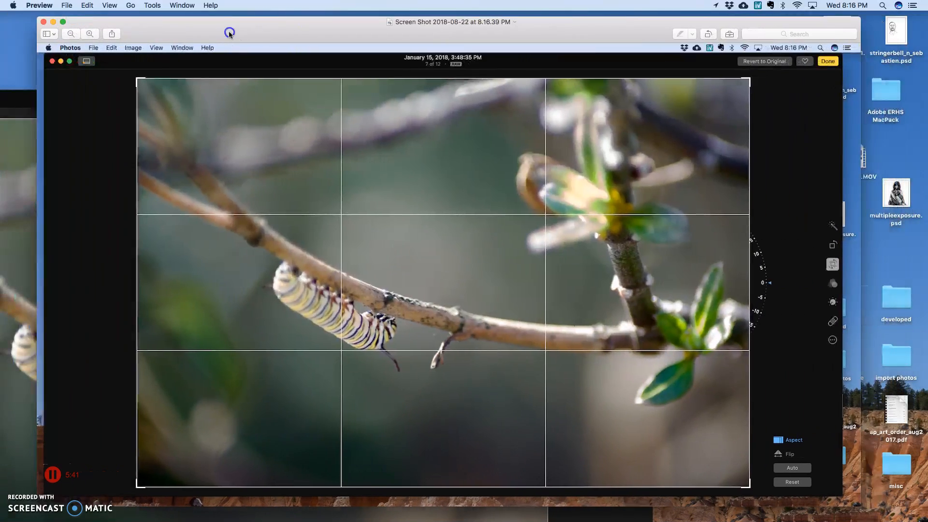
- Close the screenshot, return to the Photos window, and finish the crop edit
left_click(44, 24)
double_click(284, 92)
left_click_drag(479, 13, 530, 13)
left_click(883, 20)
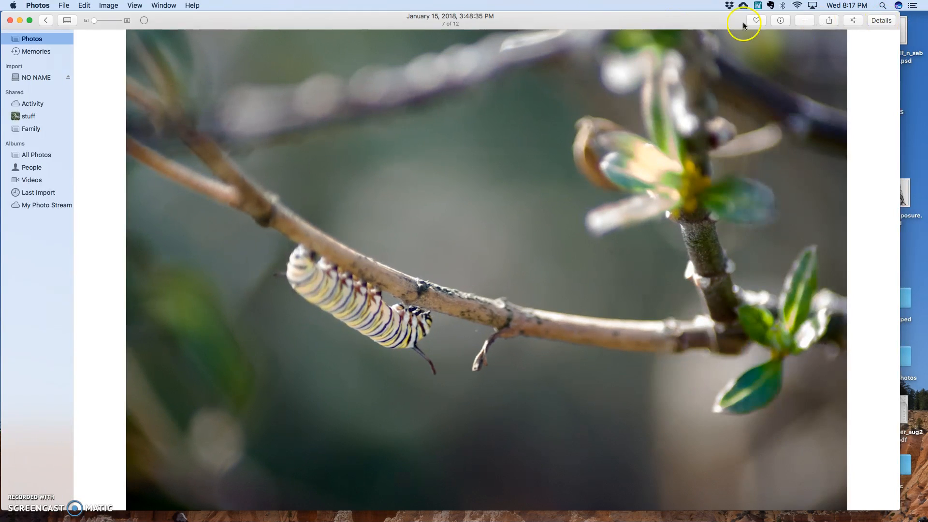
- Uncover the desktop and import the 8.16.39 PM screenshot into Photos
left_click_drag(667, 21, 322, 25)
left_click(728, 87)
left_click_drag(728, 87, 422, 516)
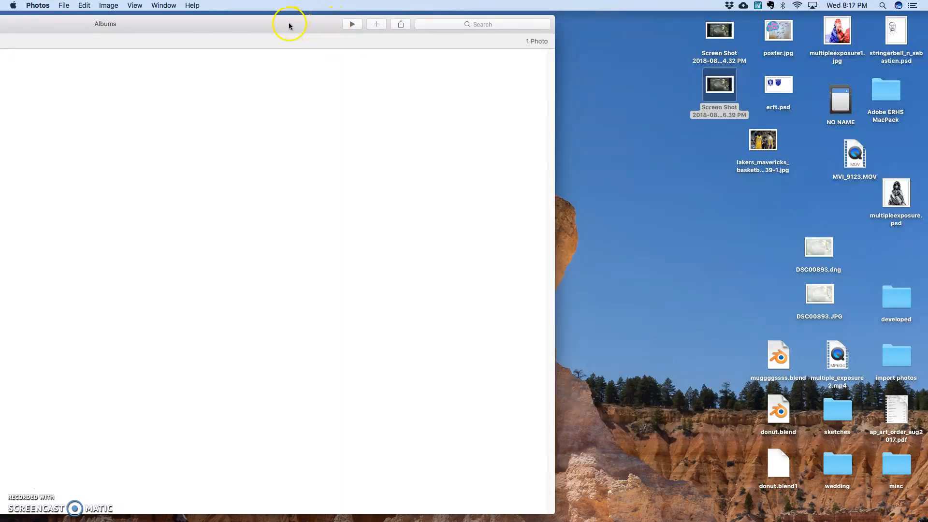
- Open the imported screenshot in Photos and crop it to just the caterpillar picture with its thirds grid
double_click(289, 26)
double_click(199, 79)
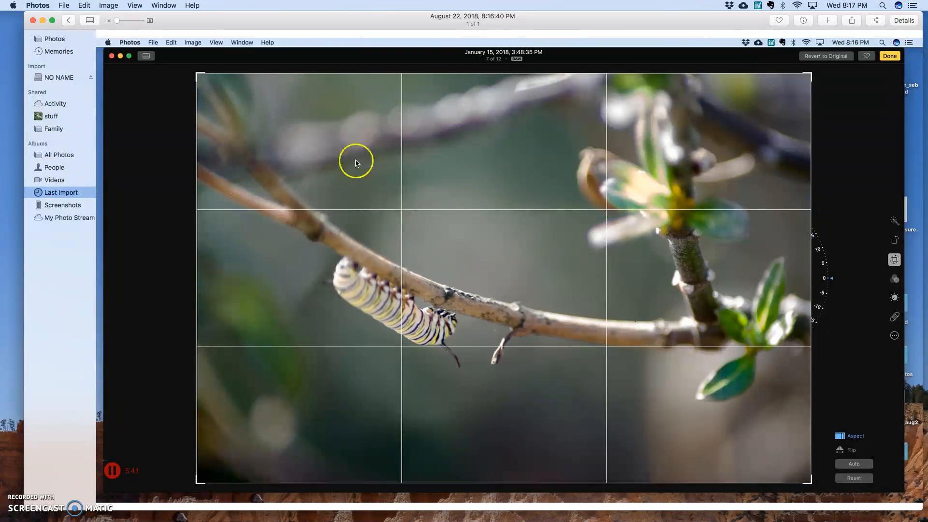
left_click(873, 20)
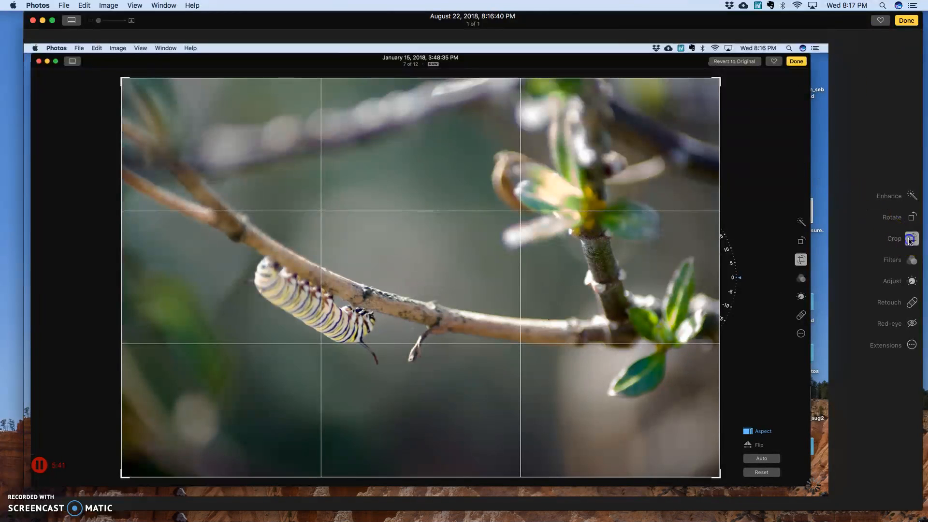
left_click(910, 239)
left_click_drag(820, 52, 711, 84)
left_click_drag(711, 489, 711, 472)
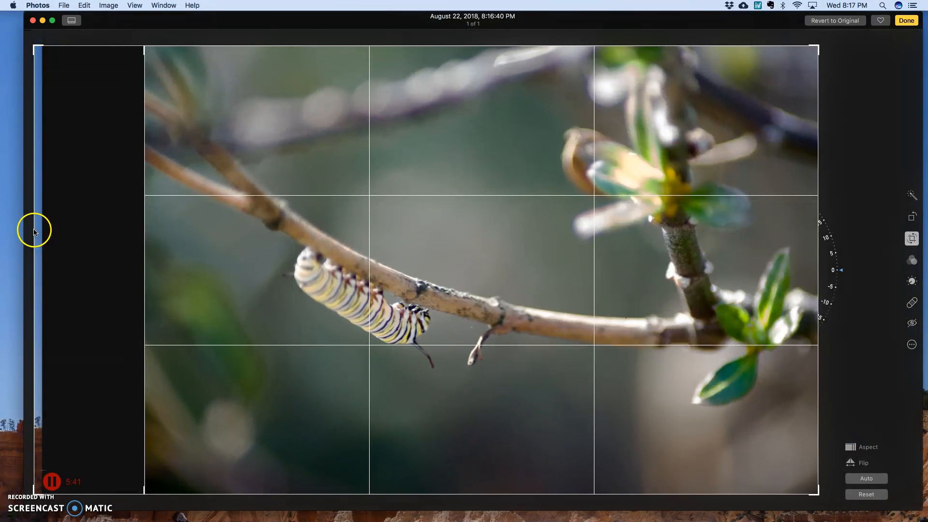
left_click_drag(34, 231, 146, 232)
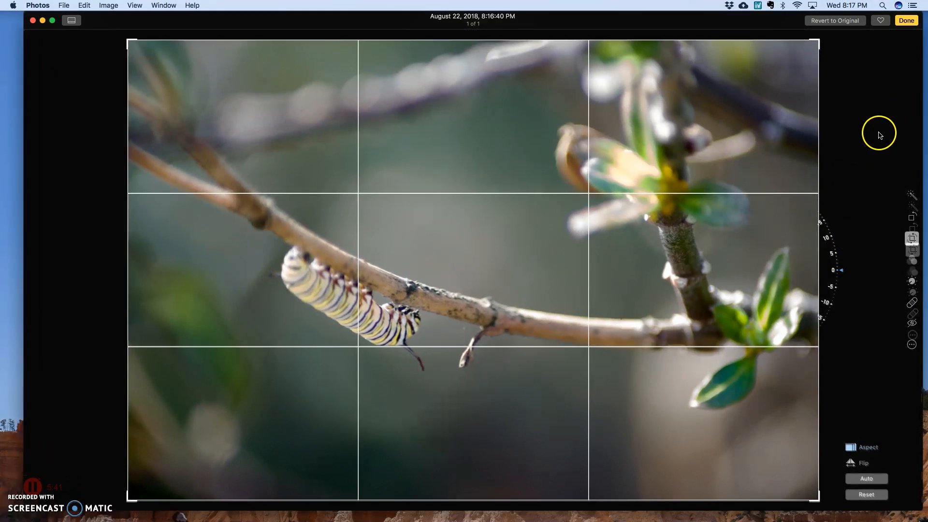
left_click(906, 21)
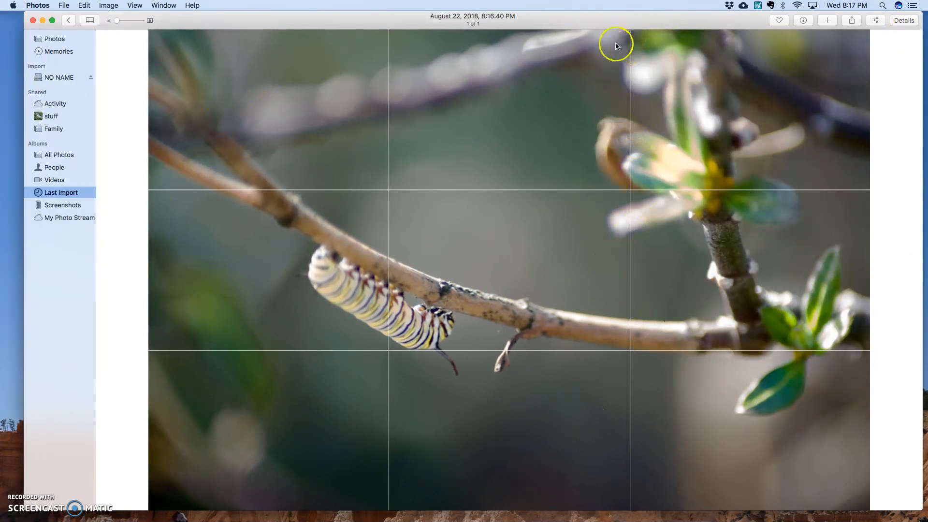
- Move the Photos window aside and export the cropped screenshot to an empty spot on the desktop
left_click_drag(600, 19, 263, 19)
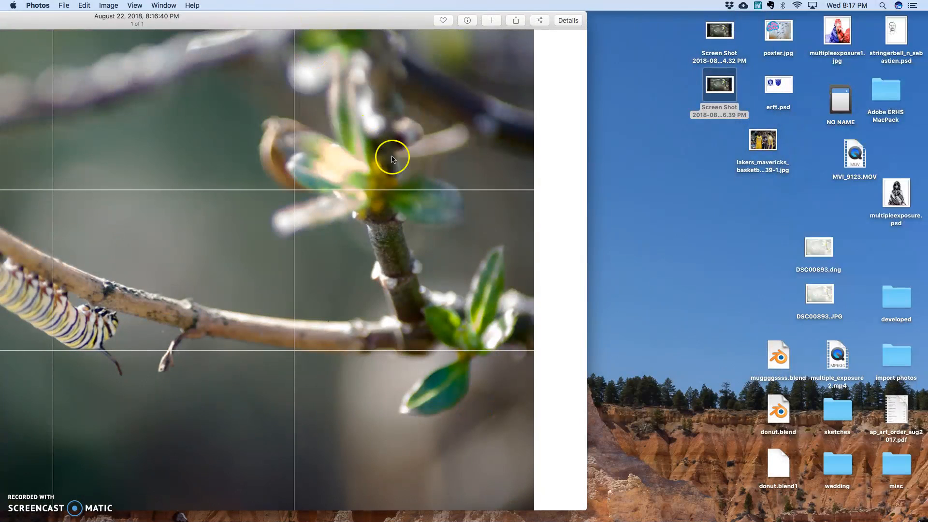
left_click_drag(393, 105, 710, 180)
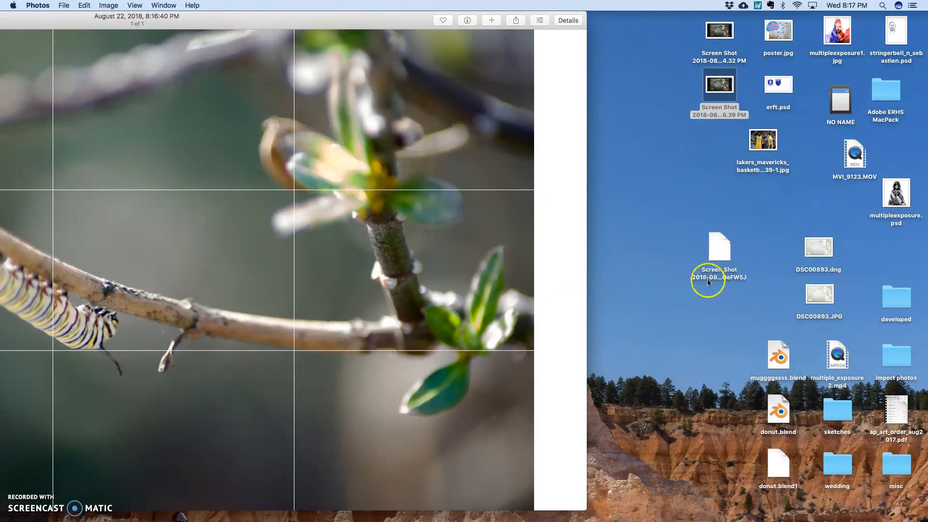
left_click(701, 192)
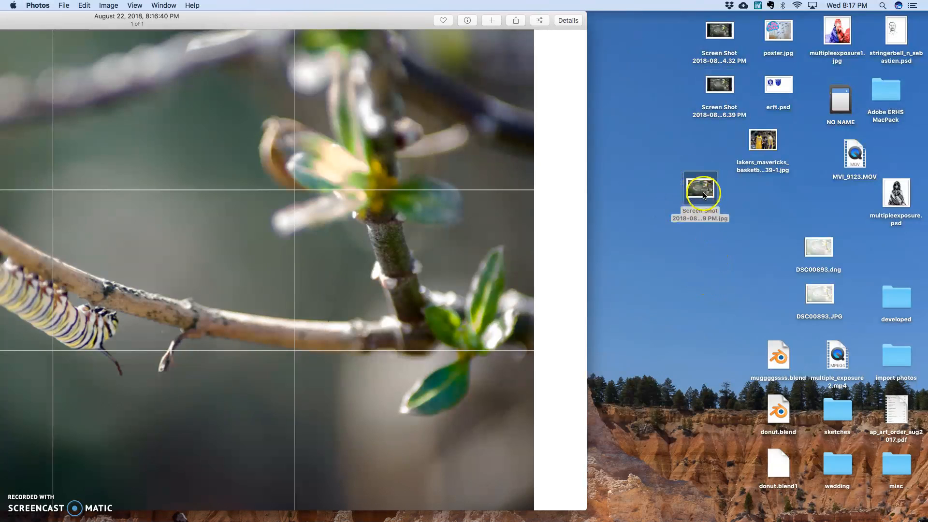
- Switch to Chrome, show the WordPress post "Rule of 3rds & Other Composition Rules", and move the window to uncover the exported JPG
mouse_move(330, 521)
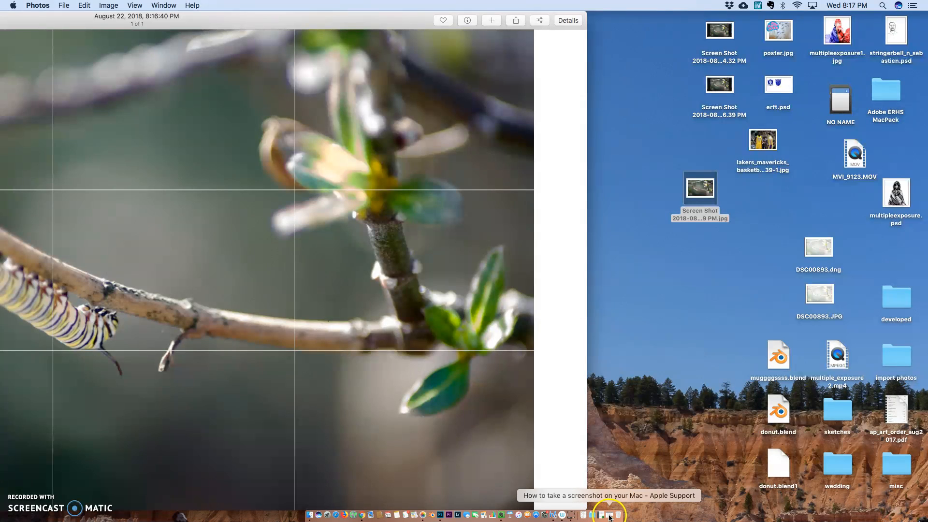
left_click(363, 516)
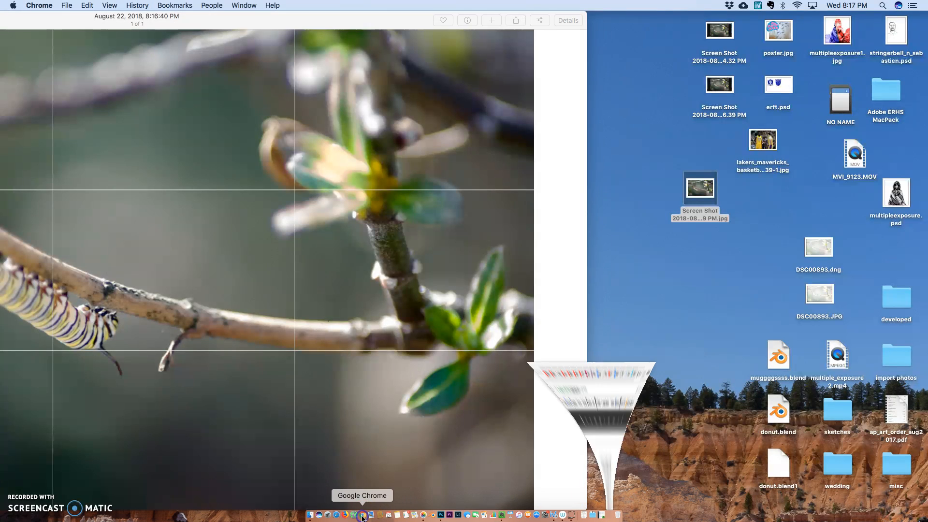
left_click(738, 23)
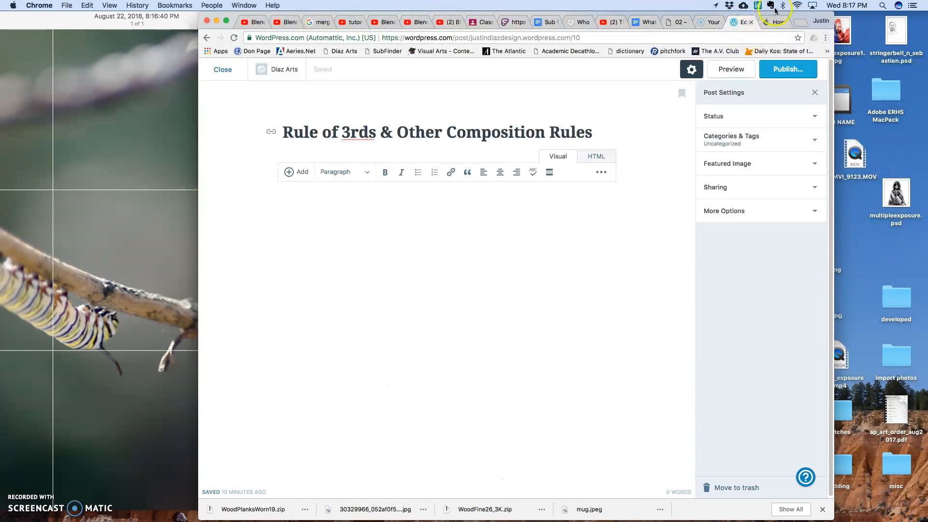
left_click_drag(796, 16, 627, 7)
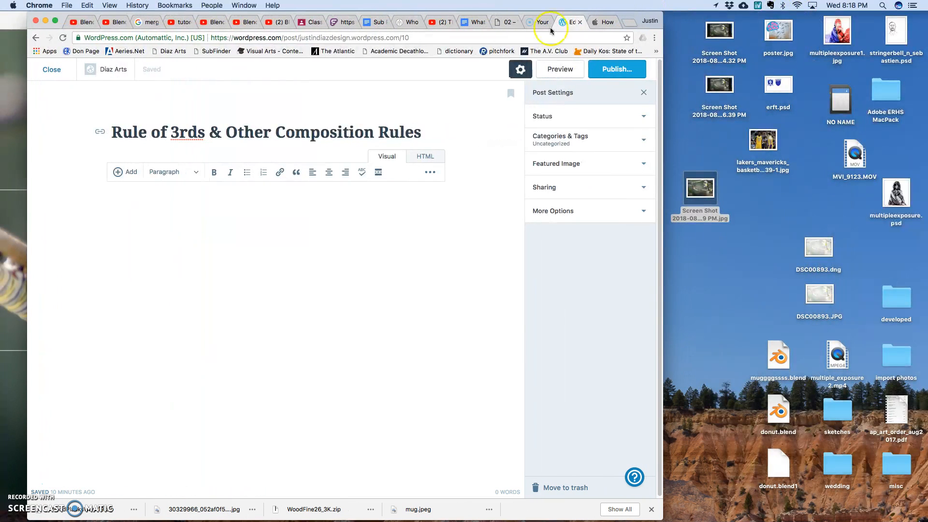
- Upload the cropped screenshot JPG from the desktop to the WordPress media library and insert it into the post body
left_click(129, 174)
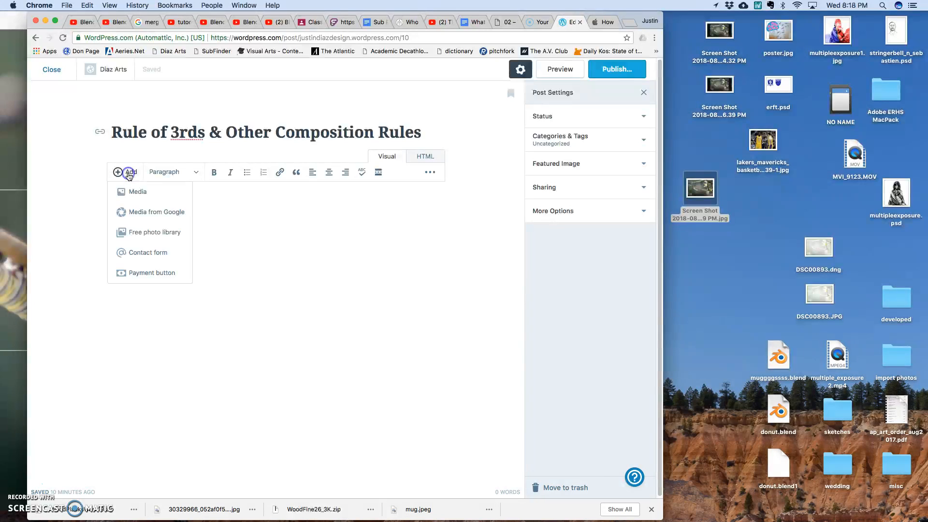
left_click(137, 193)
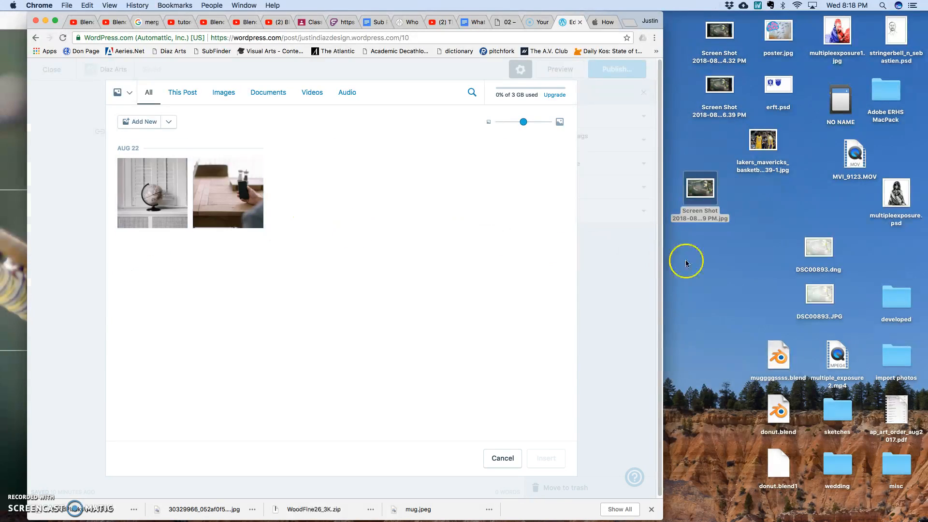
left_click_drag(702, 188, 432, 348)
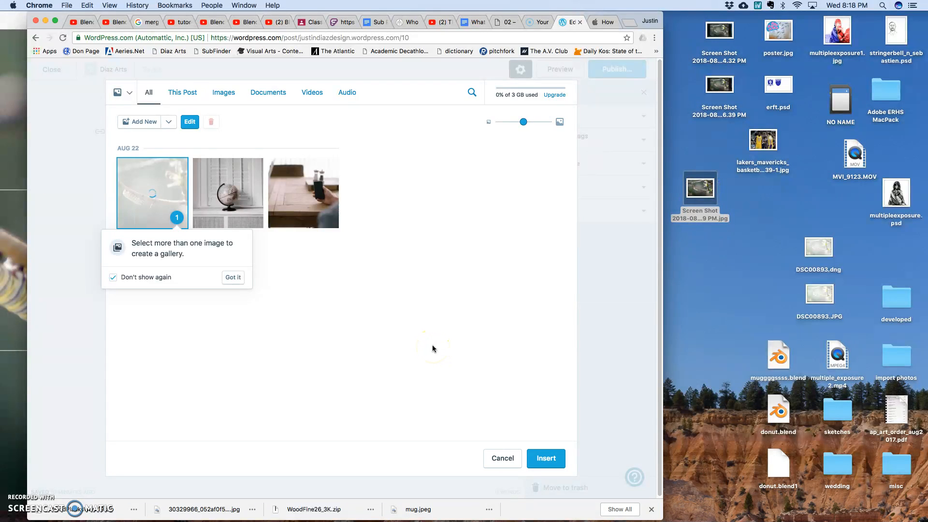
left_click(551, 463)
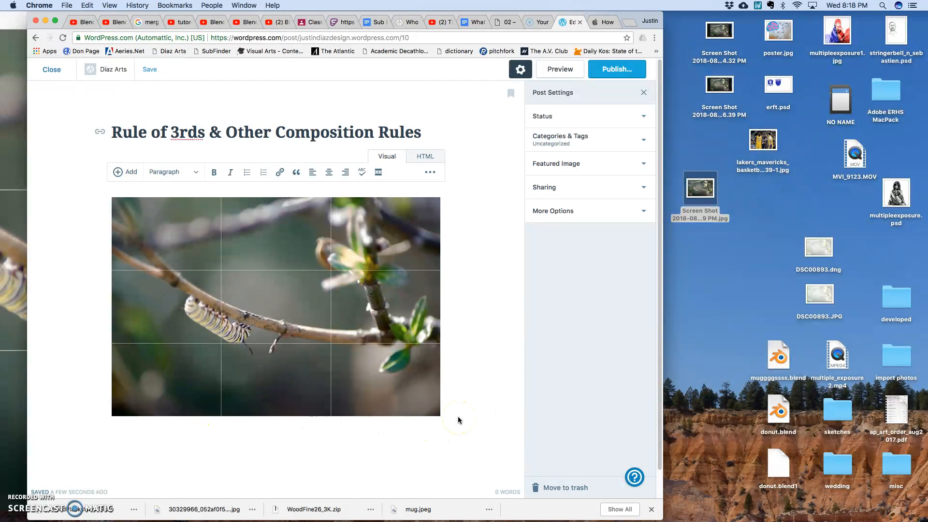
- Add the text "The Rule of Thirds is..." below the inserted image
type("The Rule of Thirds is...")
left_click(590, 275)
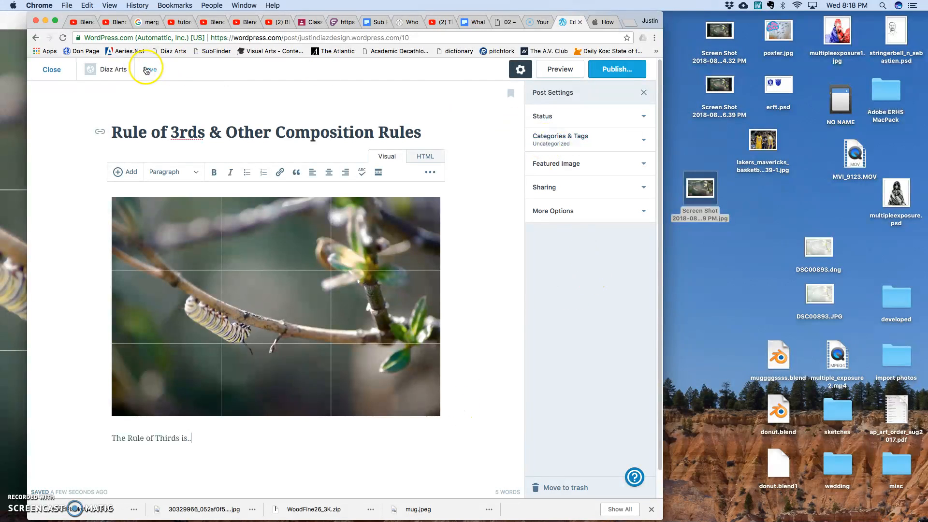